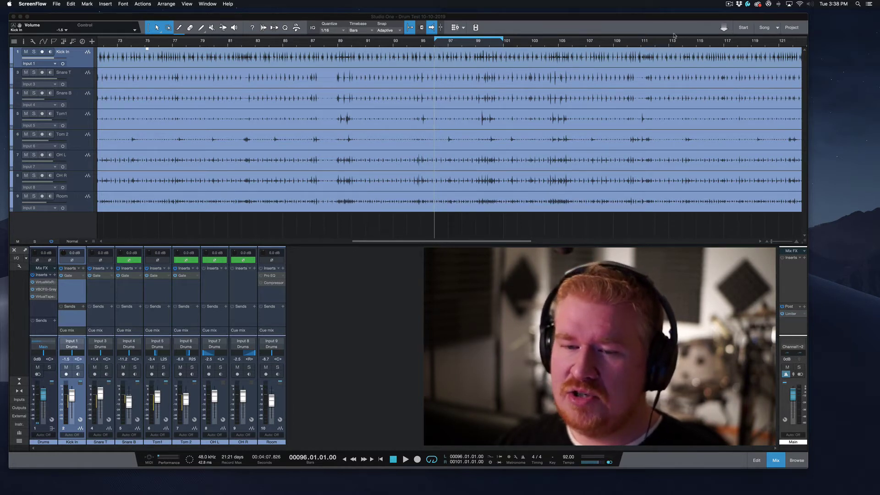
# - Select the kick, snare and tom strips and open the Drums bus Virtual Mix Rack
pyautogui.keyDown('shift'); pyautogui.click(175, 279); pyautogui.keyUp('shift')
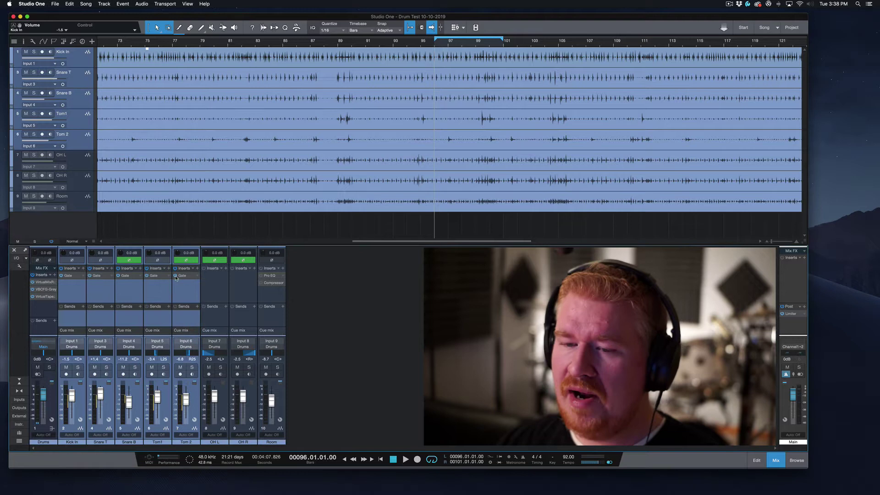
pyautogui.click(44, 282)
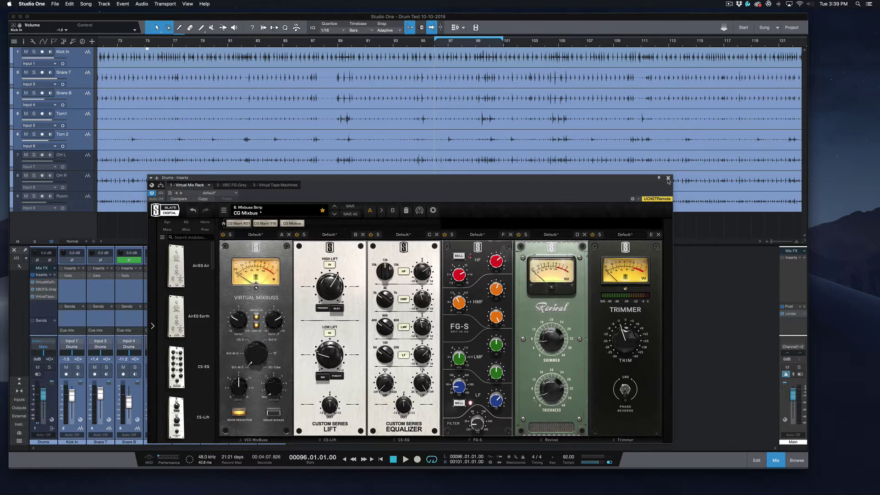
# - Close the Drums bus rack, then inspect and close the Kick In Gate plugin
pyautogui.click(668, 178)
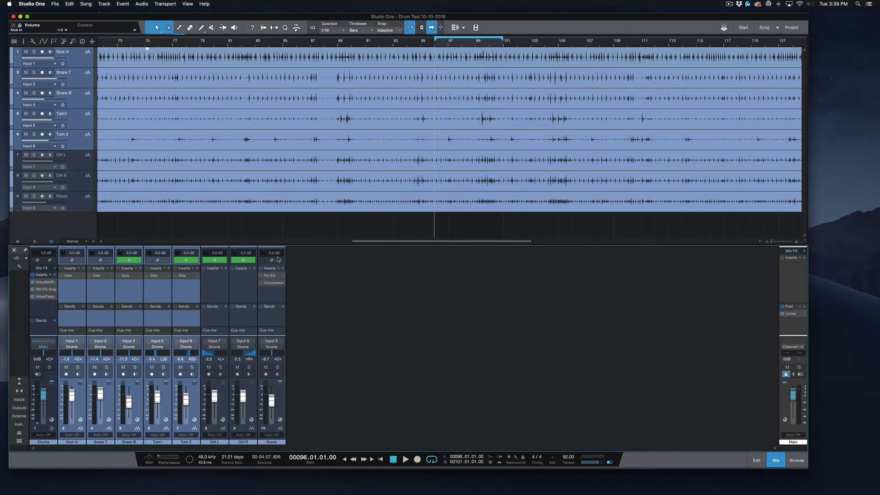
pyautogui.click(70, 275)
pyautogui.moveTo(519, 190); pyautogui.dragTo(393, 229)
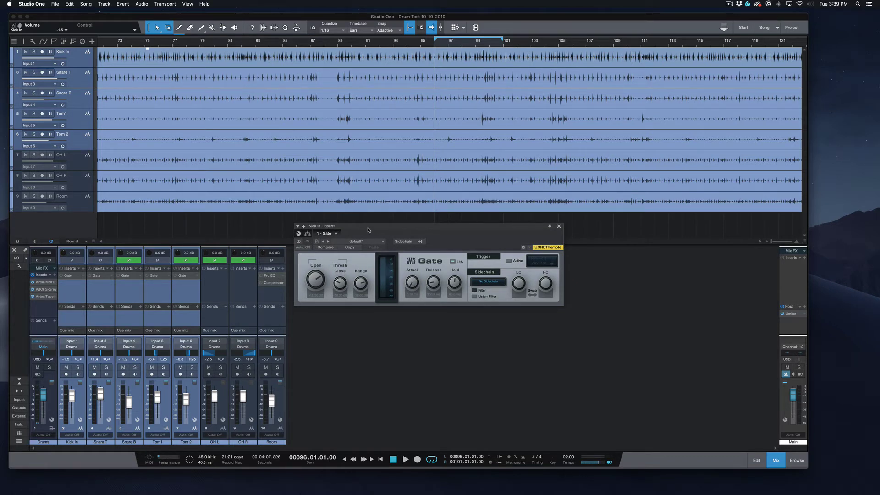
pyautogui.click(559, 227)
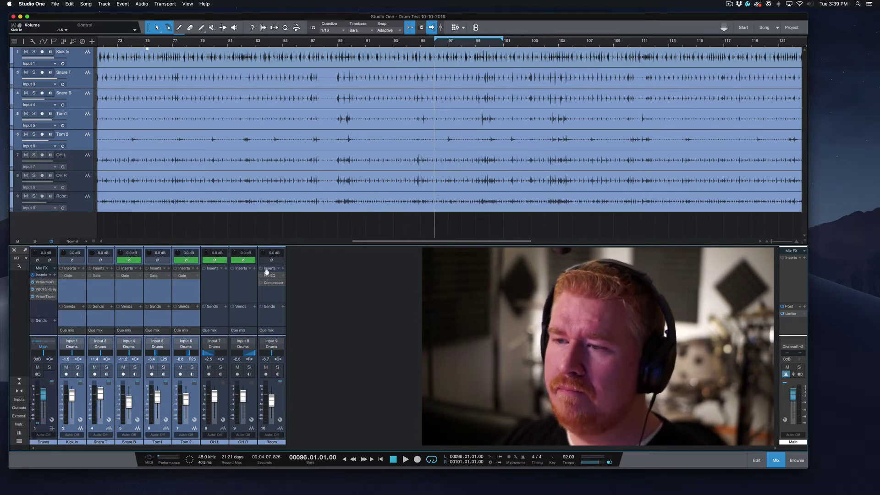
# - During playback, raise the Tom 2 fader to -2.0 dB, select Tom 2 alone, then stop
pyautogui.press('space')
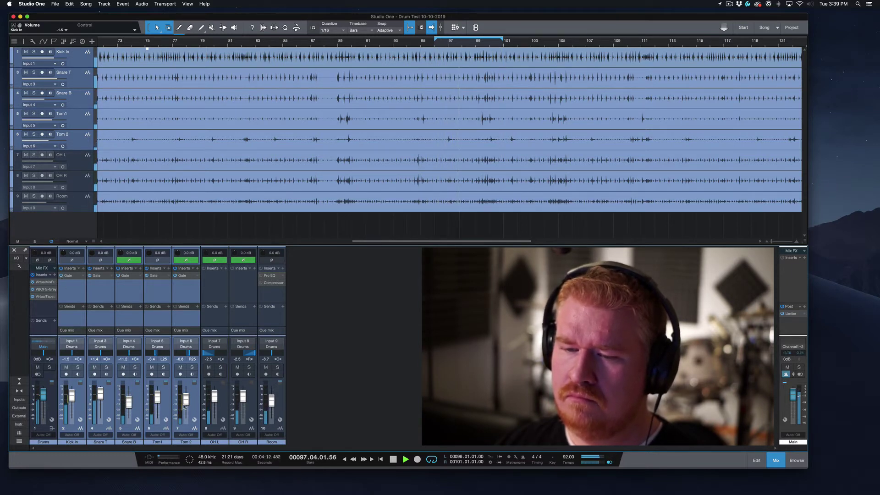
pyautogui.moveTo(186, 405); pyautogui.dragTo(185, 397)
pyautogui.click(187, 301)
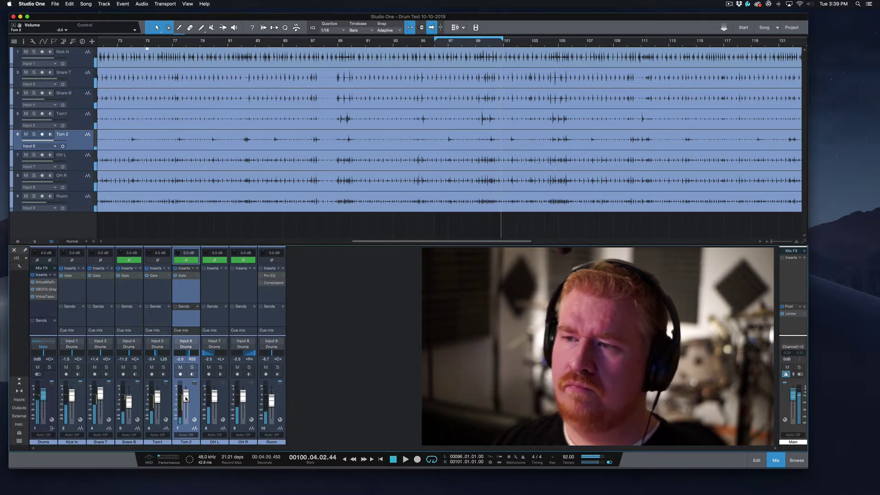
pyautogui.press('space')
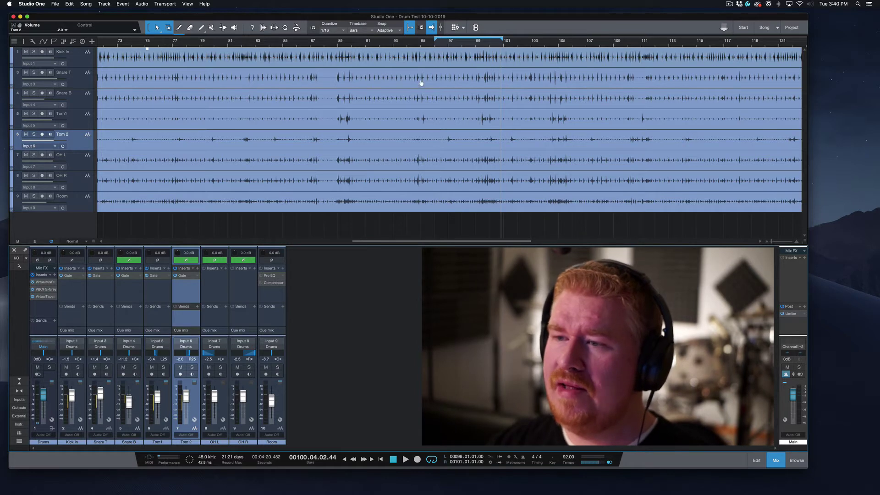
# - From bar 99, solo Tom 2 and raise it to +4.7 dB while listening
pyautogui.click(435, 44)
pyautogui.click(477, 45)
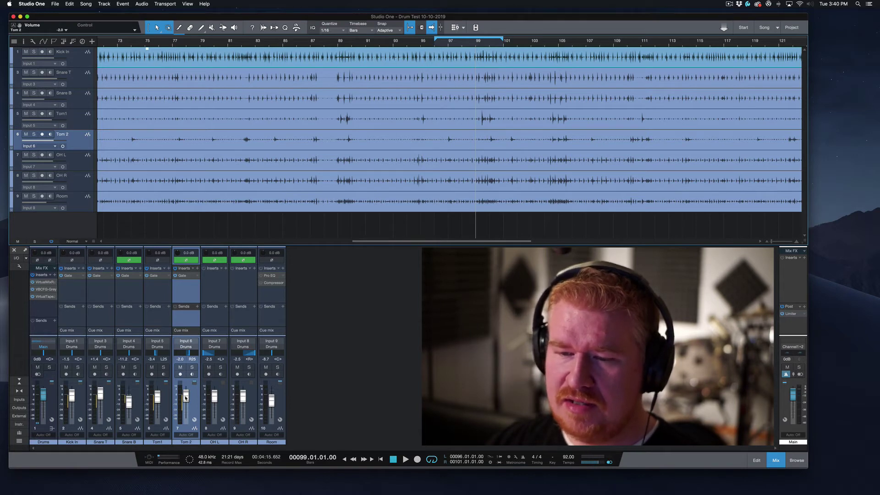
pyautogui.click(192, 367)
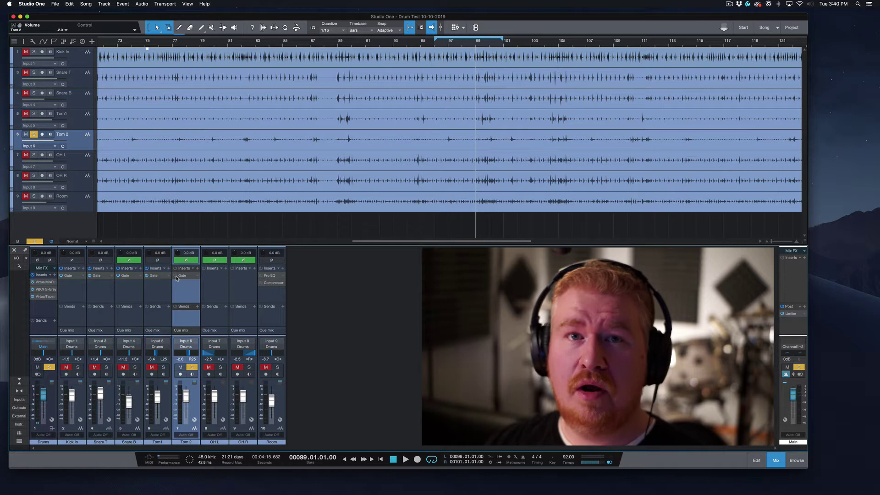
pyautogui.press('space')
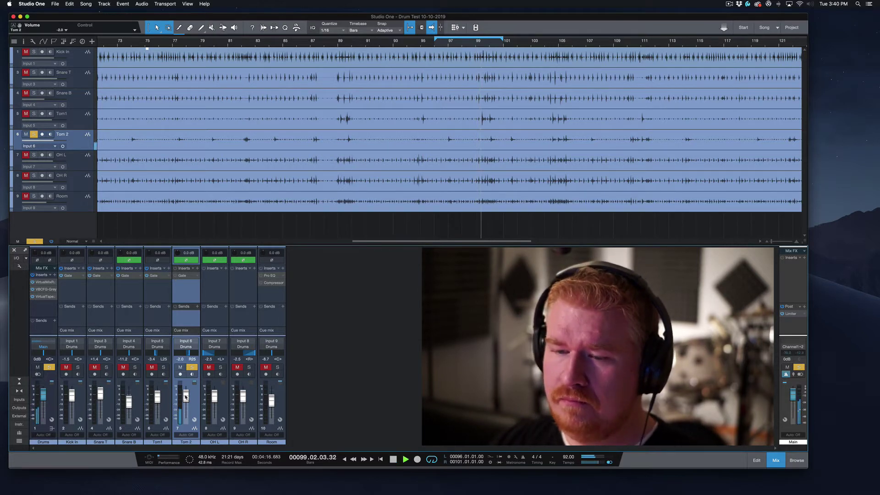
pyautogui.moveTo(185, 397); pyautogui.dragTo(186, 392)
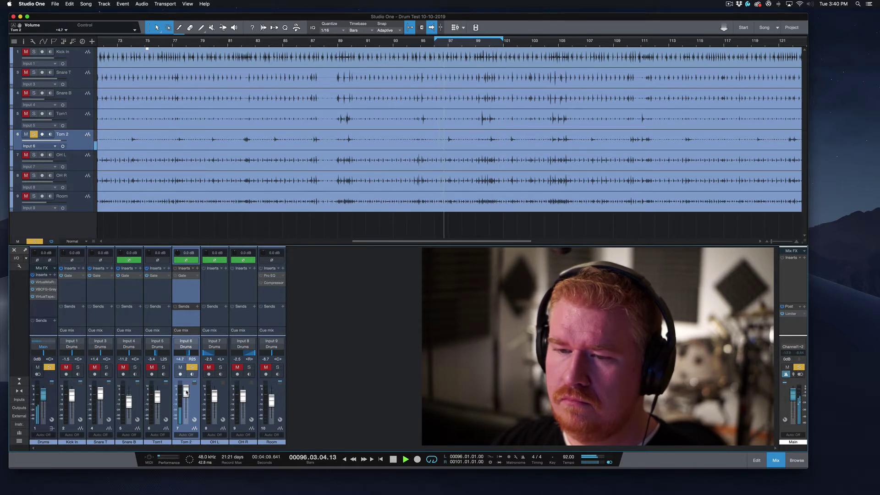
pyautogui.press('space')
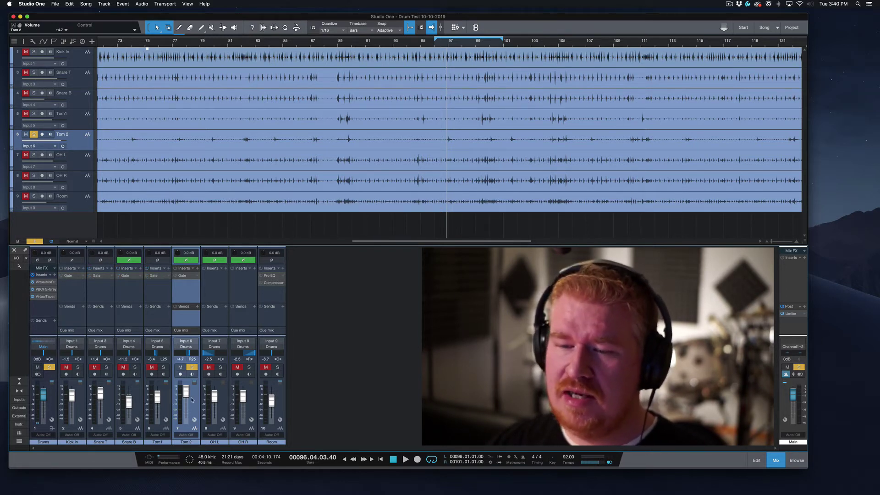
# - Lower Tom 2 to -4.8 dB, unsolo it, and audition it within the full kit
pyautogui.moveTo(185, 395); pyautogui.dragTo(185, 401)
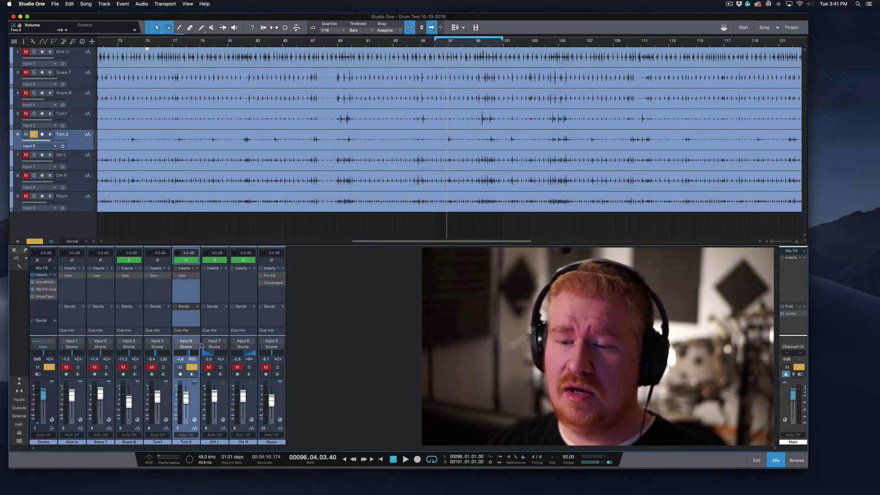
pyautogui.click(192, 367)
pyautogui.press('space')
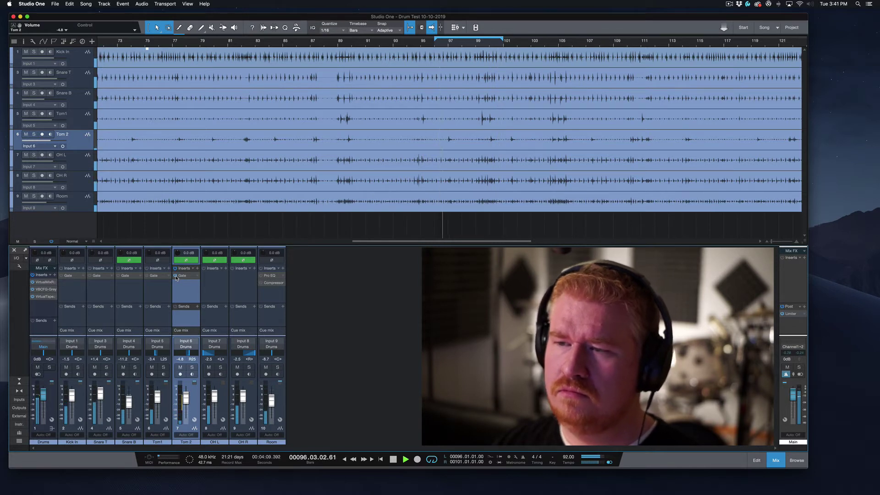
pyautogui.press('space')
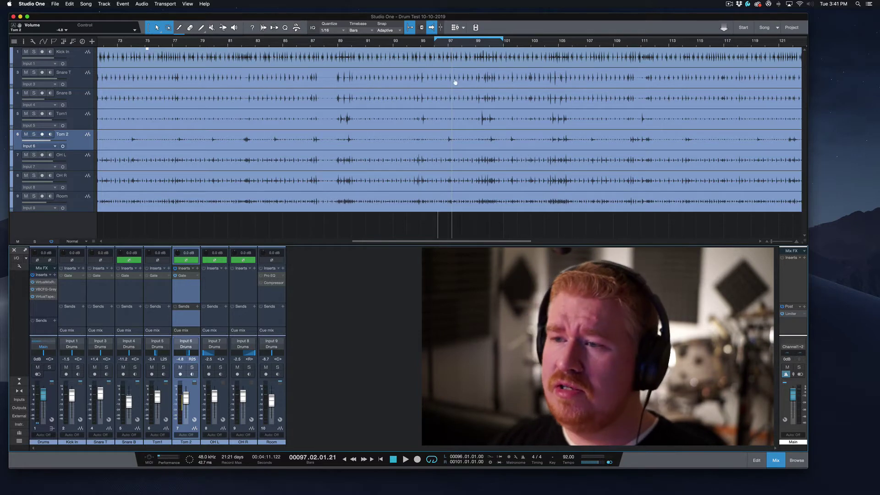
# - From bar 96, open the Kick In Gate, solo Kick In, and audition the gated kick
pyautogui.click(434, 45)
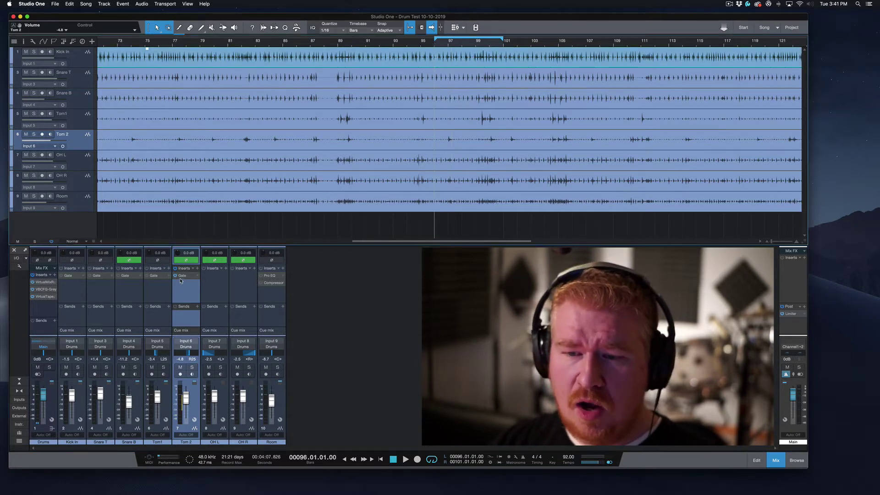
pyautogui.click(69, 276)
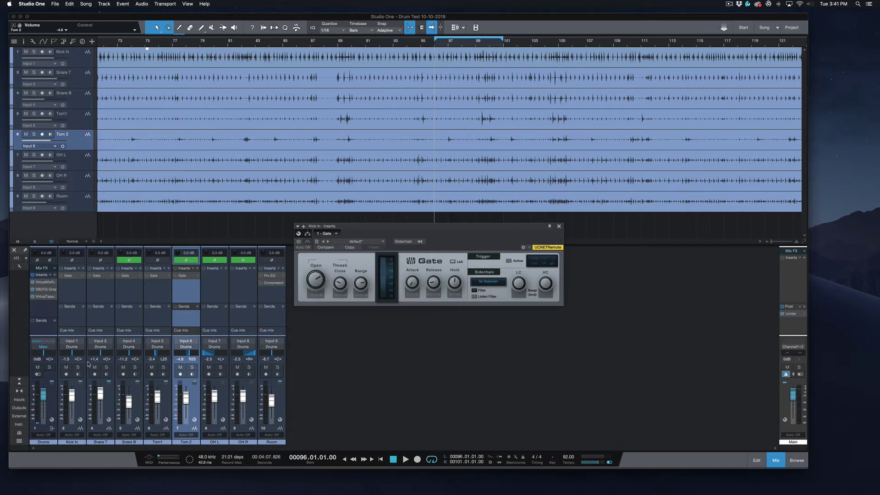
pyautogui.click(81, 367)
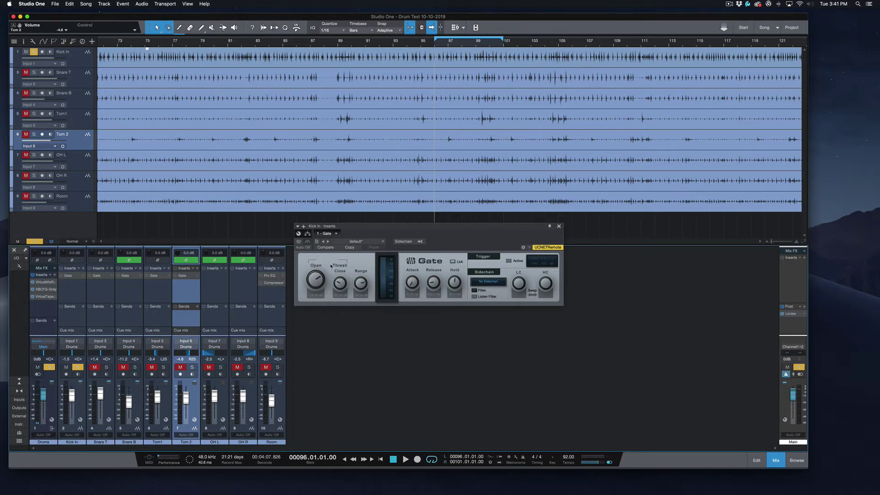
pyautogui.press('space')
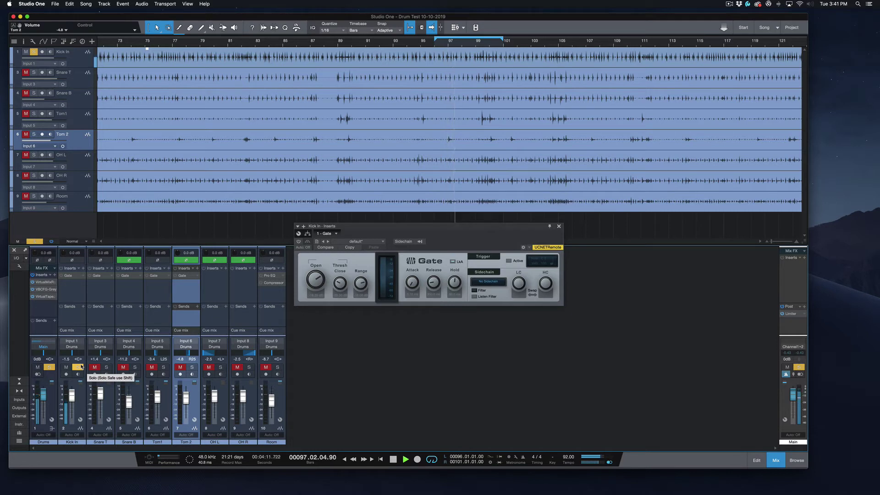
pyautogui.press('space')
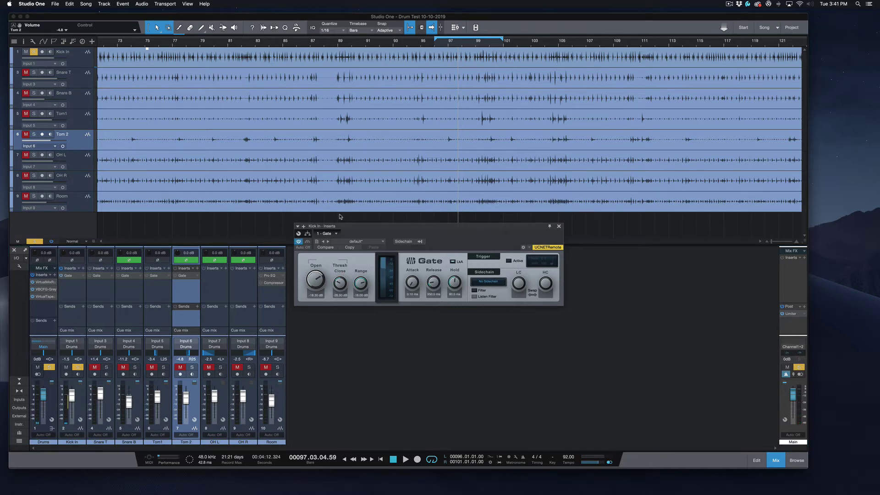
pyautogui.moveTo(340, 226); pyautogui.dragTo(173, 150)
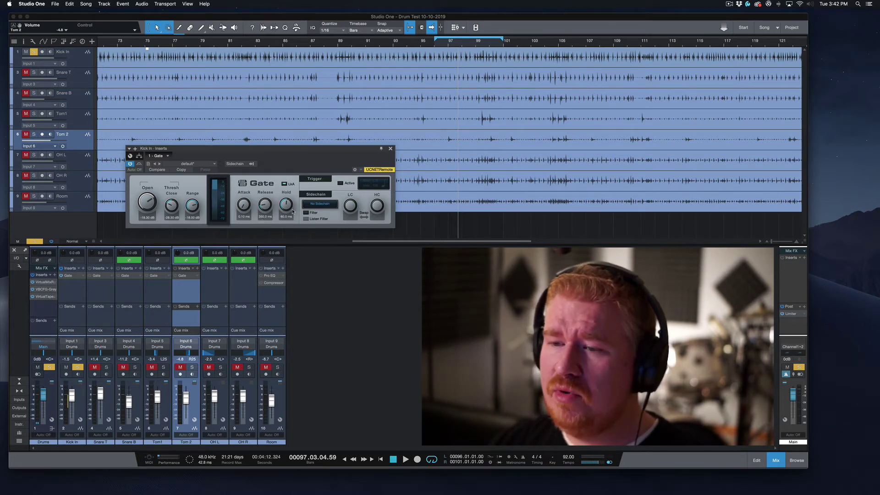
# - From bar 96, compare the Kick In Gate bypassed and active during playback
pyautogui.click(432, 46)
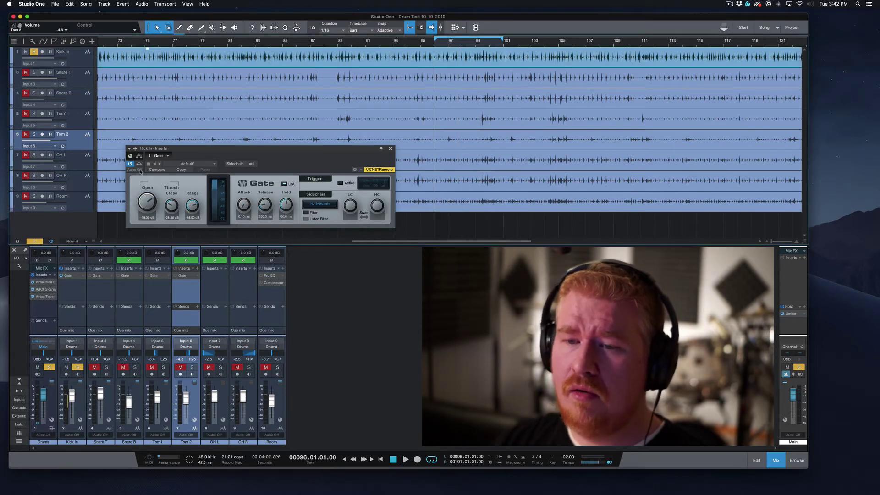
pyautogui.press('space')
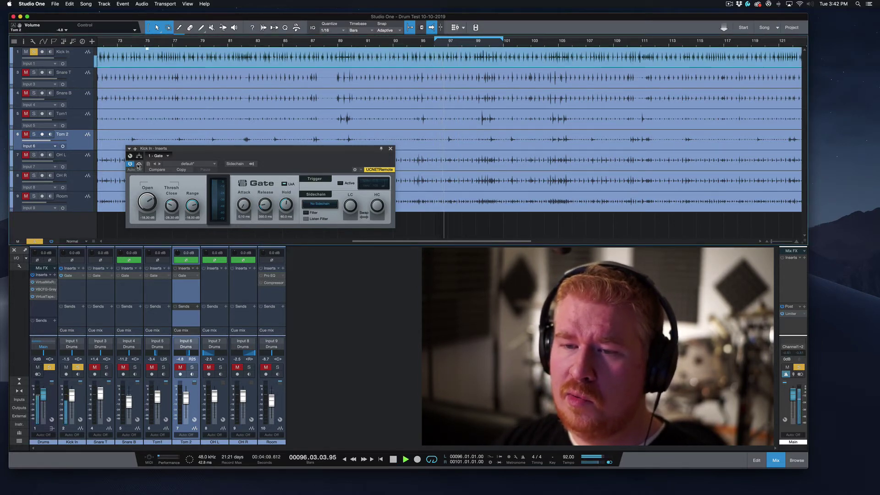
pyautogui.click(139, 164)
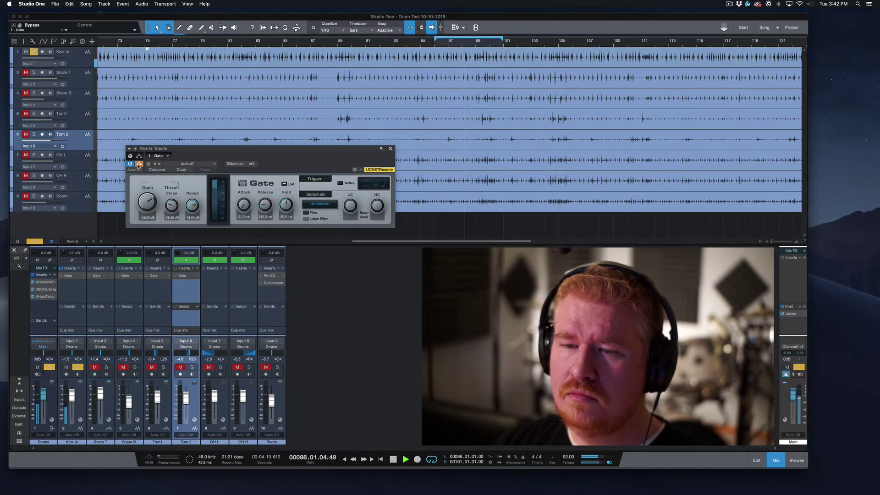
pyautogui.click(139, 164)
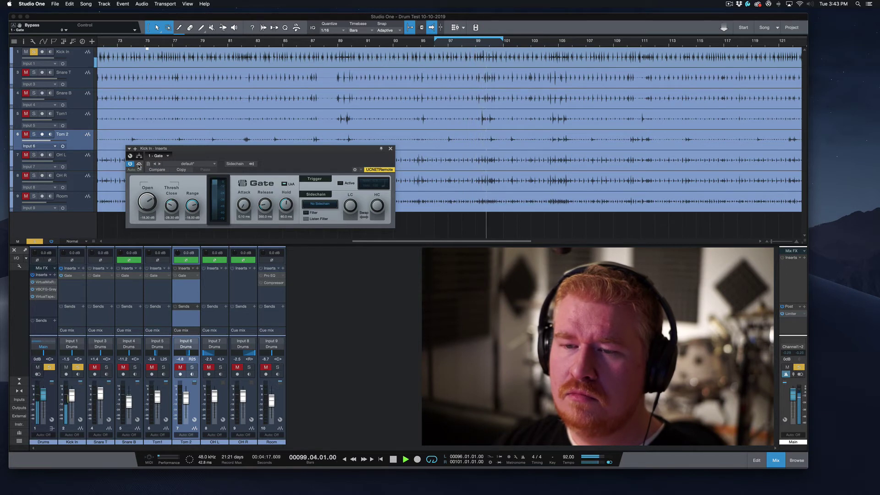
pyautogui.press('space')
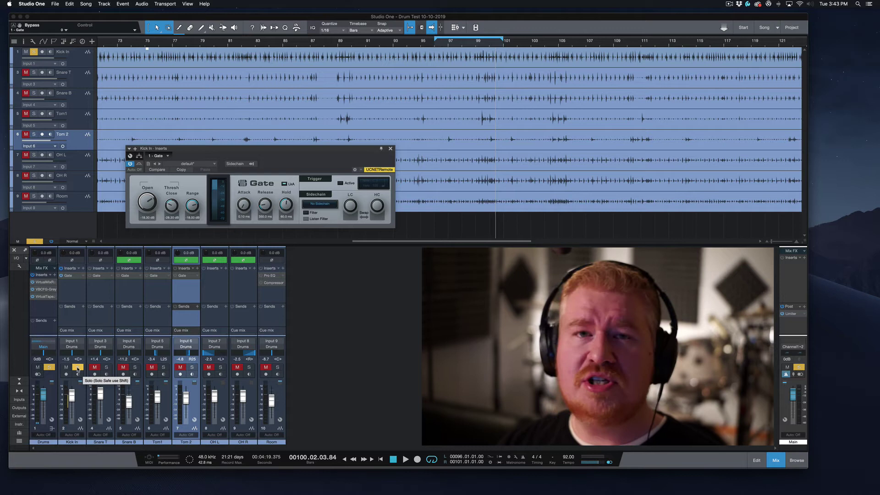
# - Deepen the Kick In Gate range to -72 dB and audition the result
pyautogui.moveTo(193, 207); pyautogui.dragTo(189, 233)
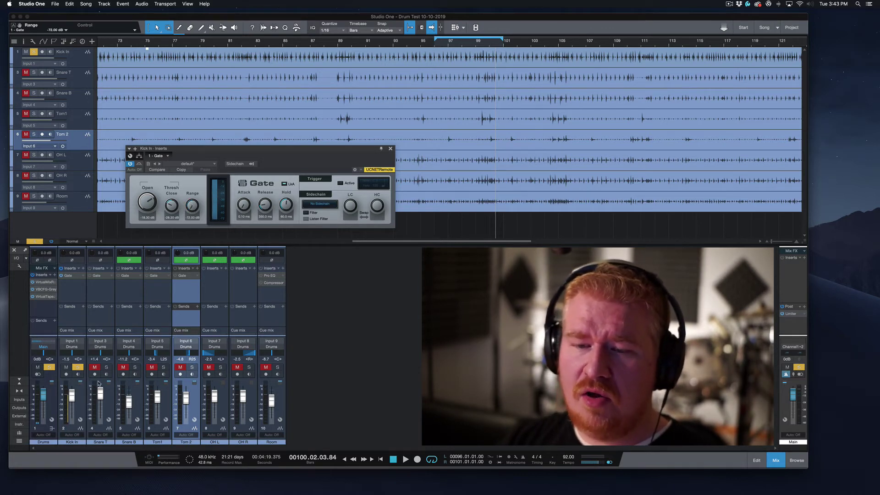
pyautogui.press('space')
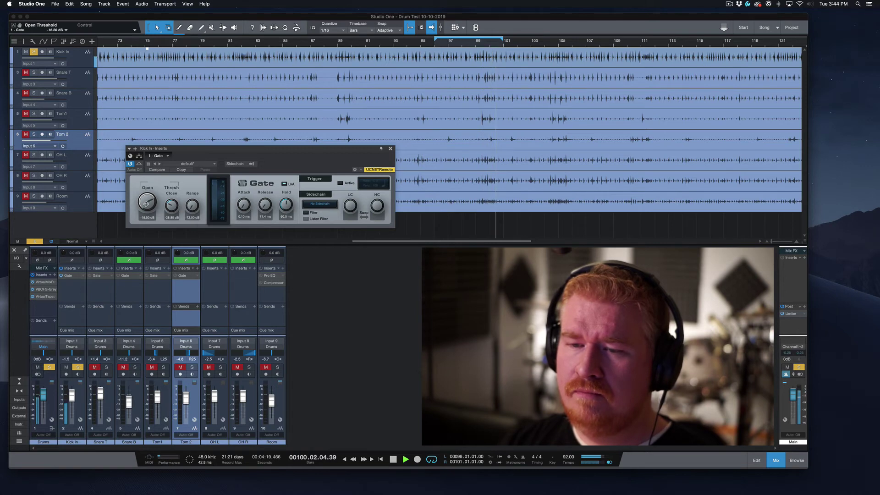
pyautogui.press('space')
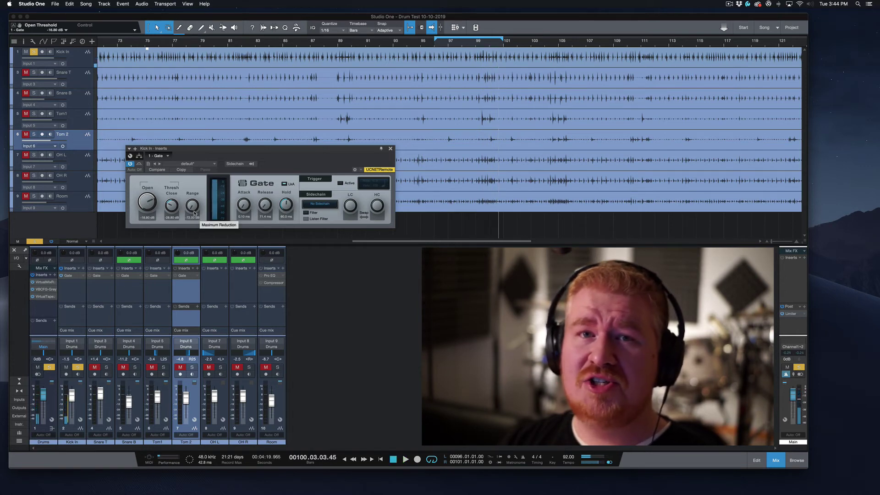
# - Close the kick Gate, unsolo Kick In, and play with Snare T and Snare B soloed
pyautogui.press('Escape')
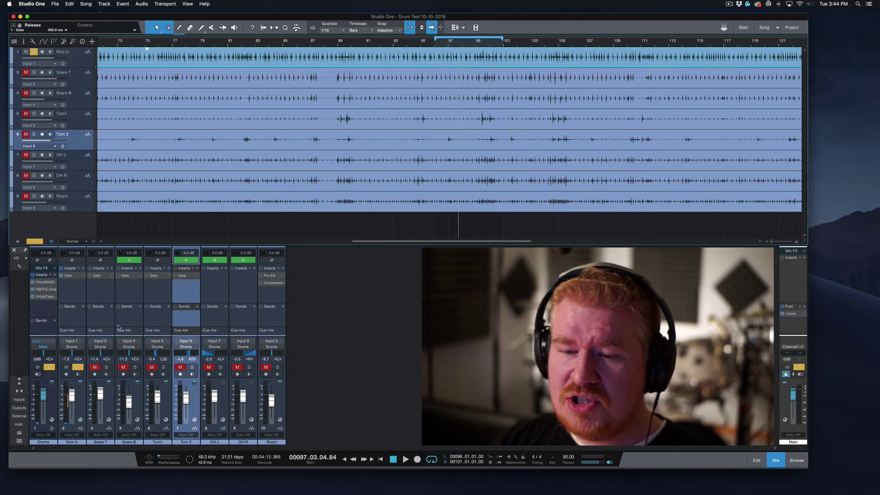
pyautogui.click(78, 367)
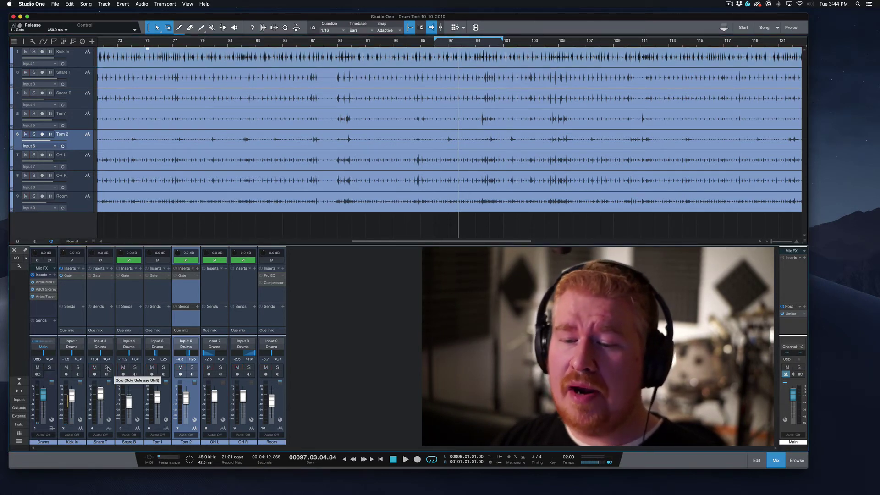
pyautogui.click(107, 367)
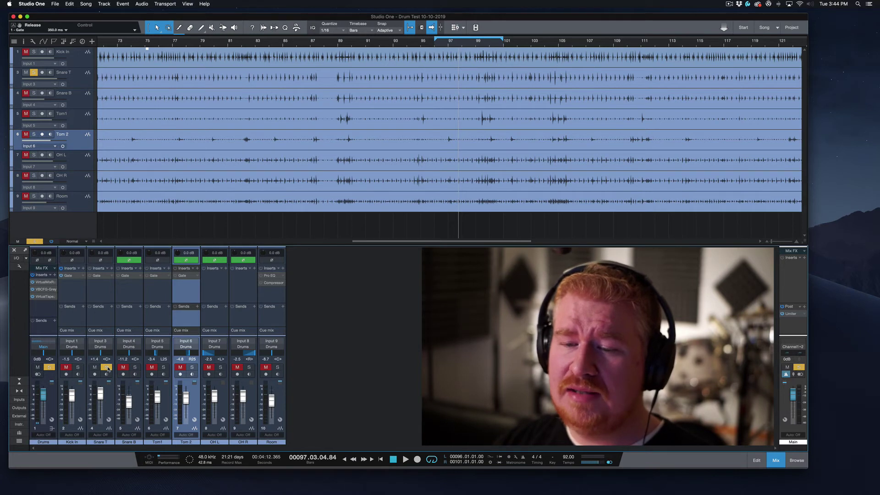
pyautogui.click(135, 367)
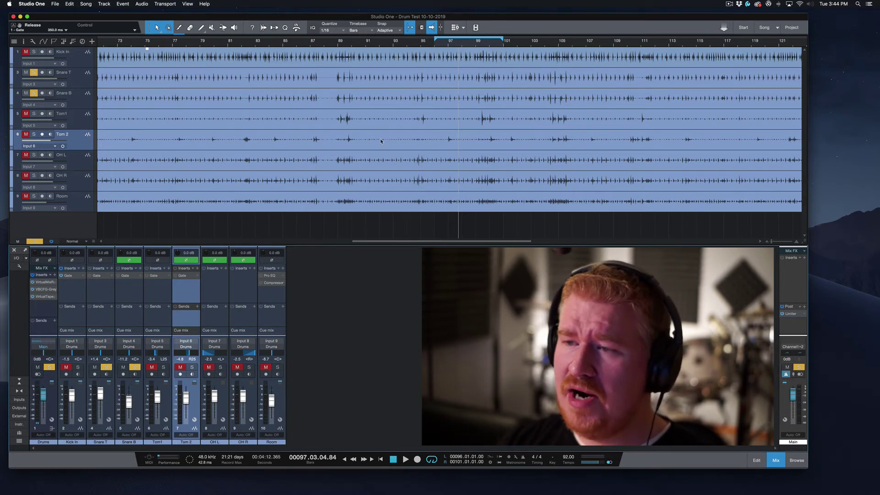
pyautogui.press('space')
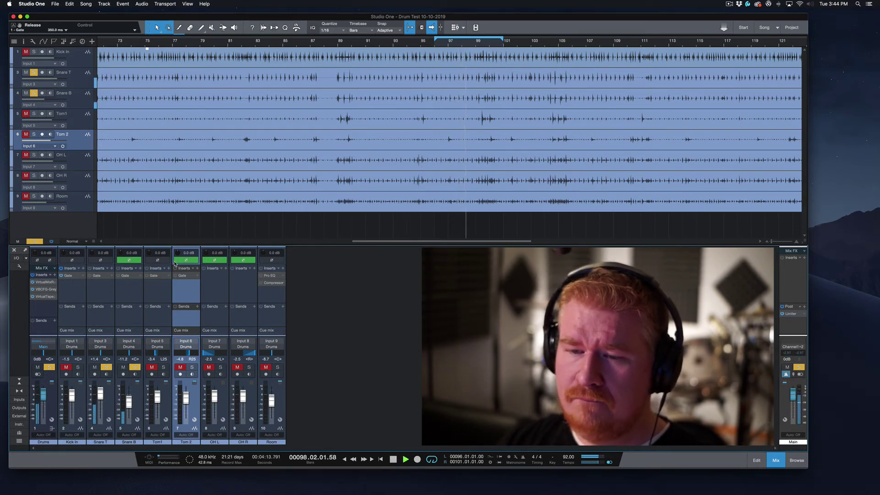
# - Open the Snare T Gate and compare it bypassed and active before stopping
pyautogui.click(106, 287)
pyautogui.keyDown('shift'); pyautogui.click(129, 289); pyautogui.keyUp('shift')
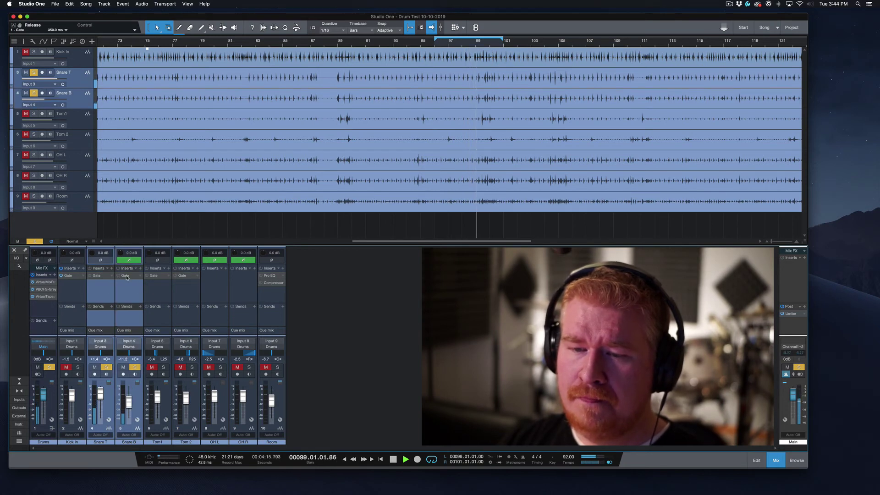
pyautogui.click(126, 277)
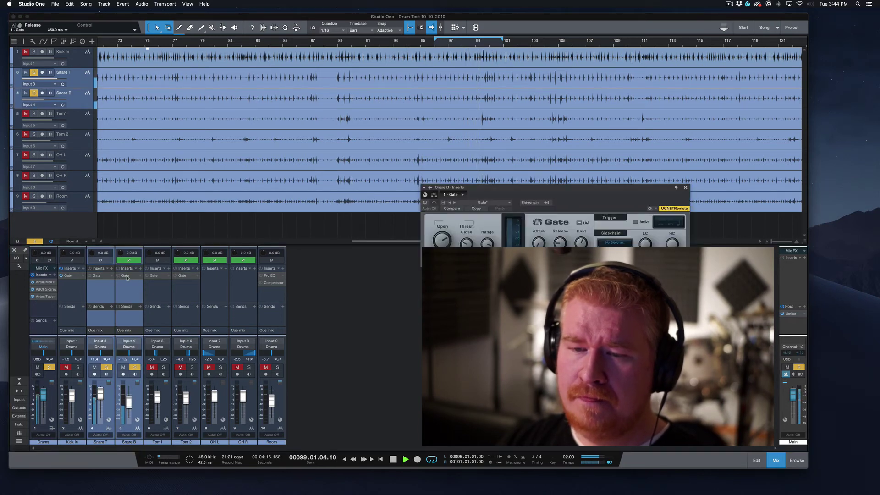
pyautogui.click(102, 276)
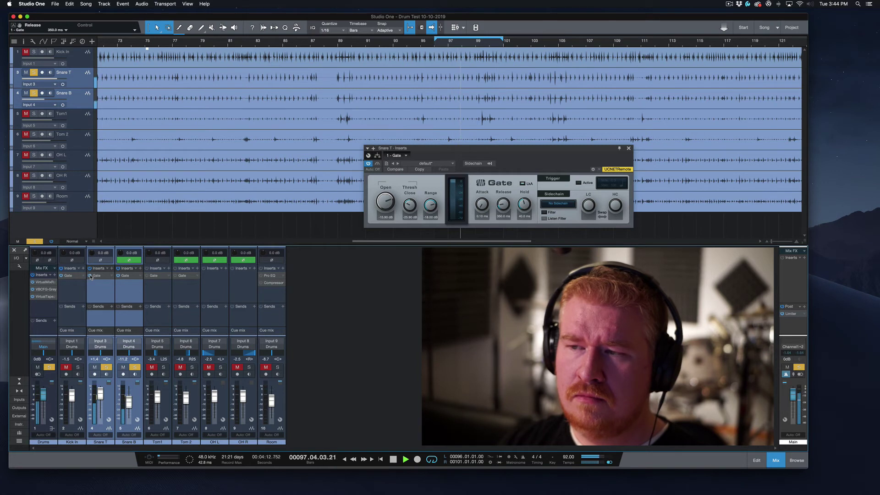
pyautogui.click(90, 276)
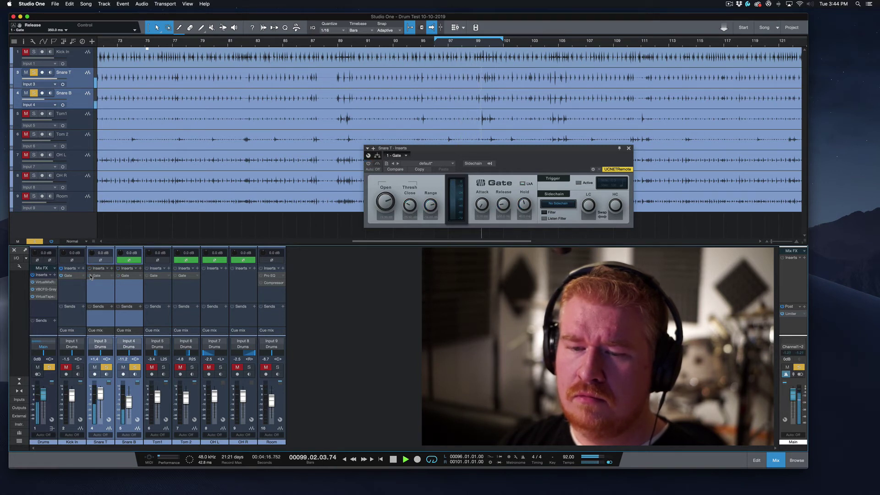
pyautogui.click(90, 275)
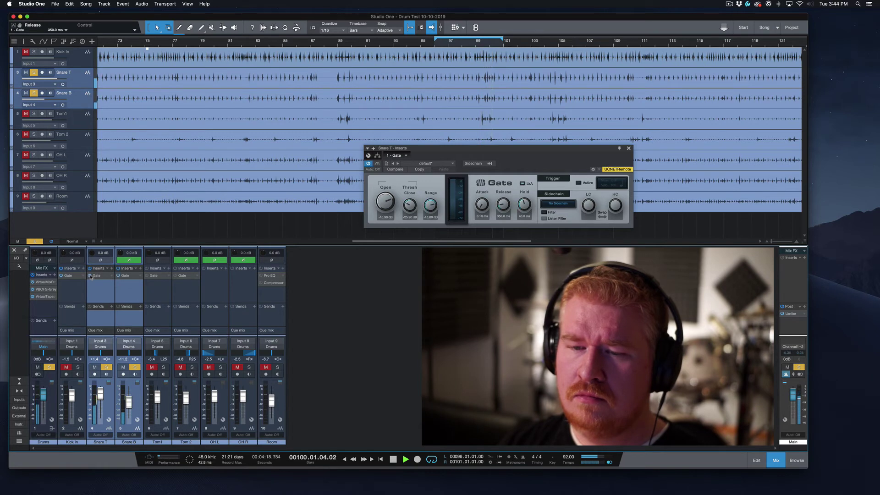
pyautogui.press('space')
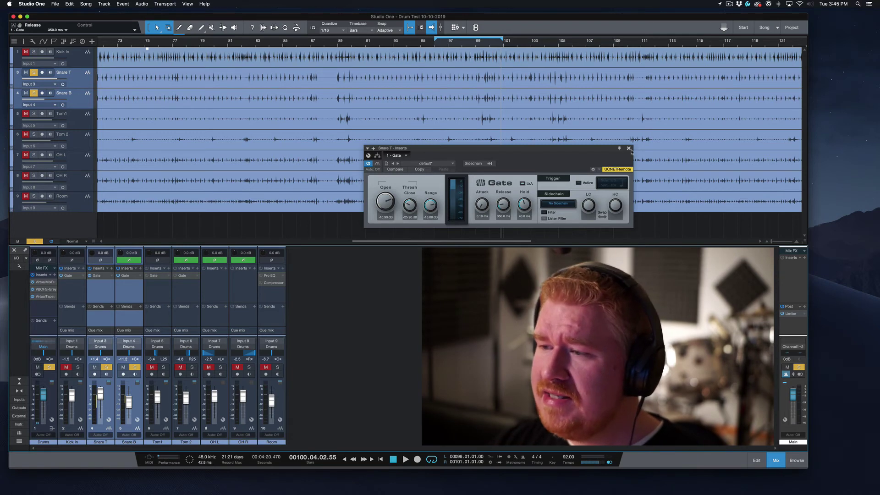
# - Close the Snare T Gate, swap the snare solos for Tom1, and pin both tom Gate windows
pyautogui.click(629, 148)
pyautogui.click(106, 367)
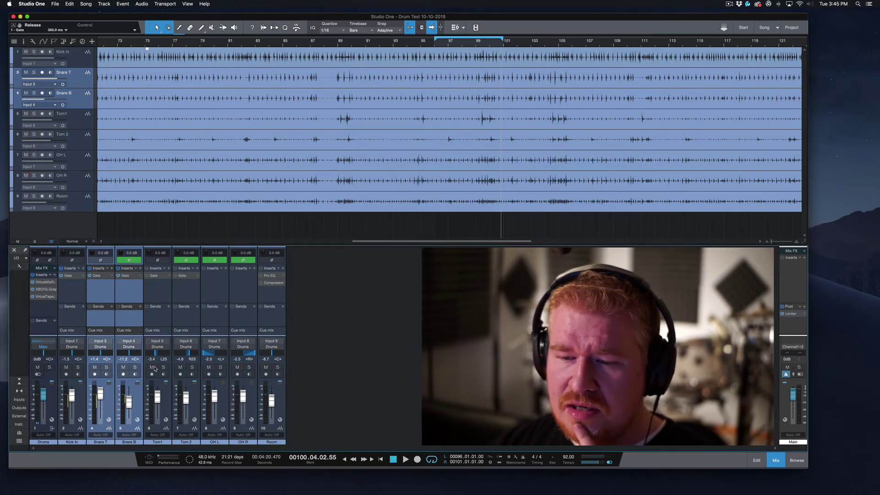
pyautogui.click(164, 367)
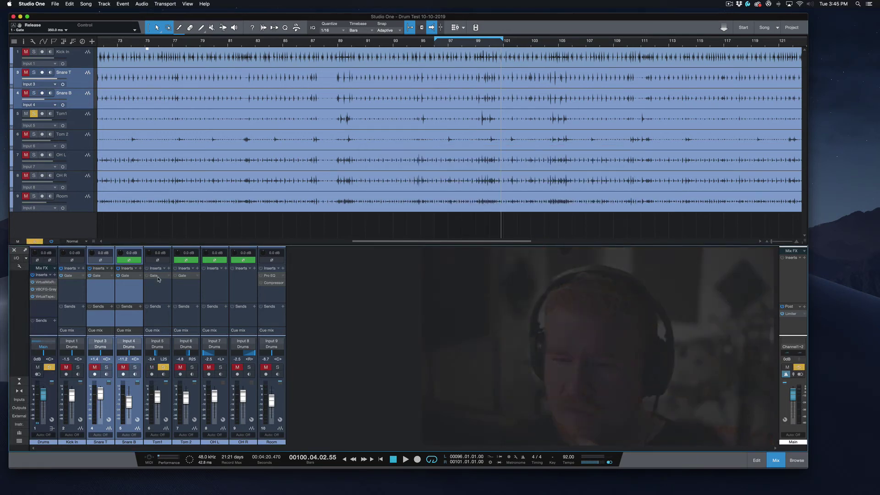
pyautogui.click(153, 276)
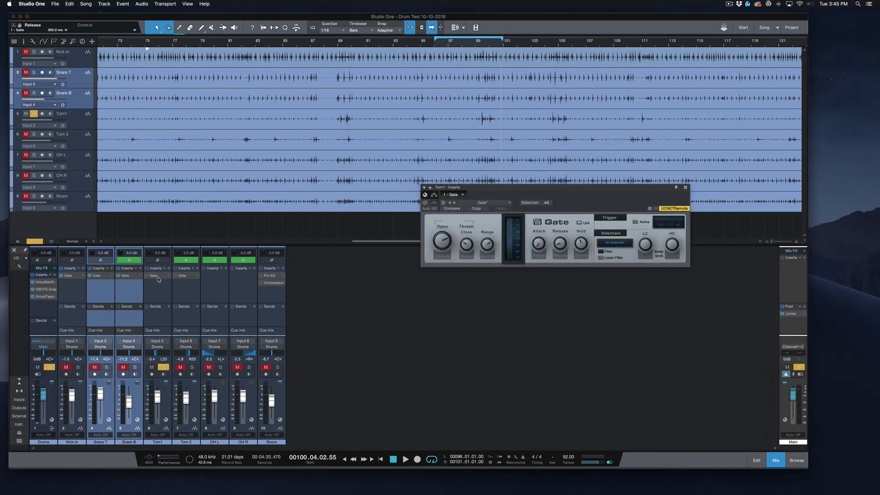
pyautogui.click(675, 187)
pyautogui.click(187, 277)
pyautogui.moveTo(565, 197); pyautogui.dragTo(570, 276)
pyautogui.click(675, 273)
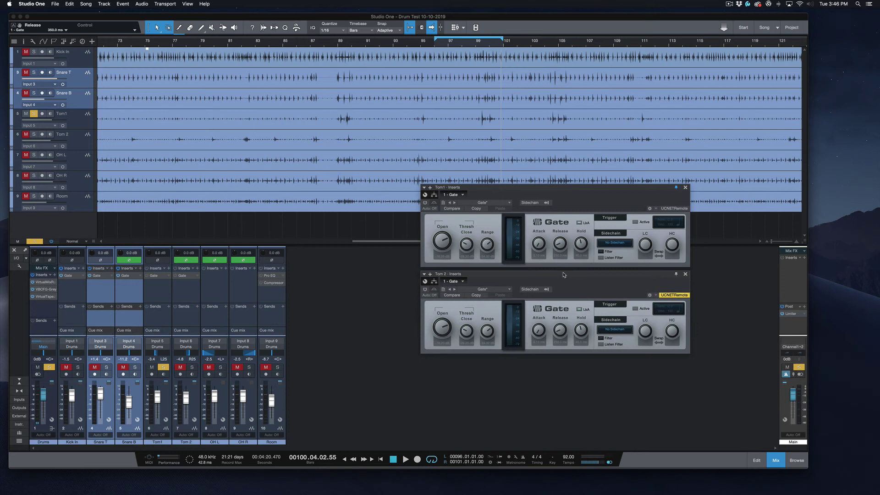
# - Solo Tom 2 with Tom1, activate both tom gates during playback, then stop
pyautogui.click(184, 284)
pyautogui.keyDown('shift'); pyautogui.click(147, 278); pyautogui.keyUp('shift')
pyautogui.press('s')
pyautogui.press('space')
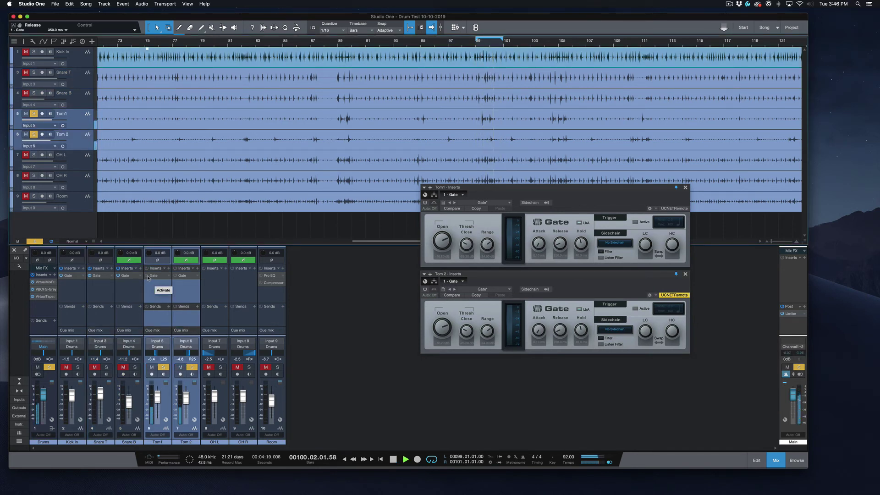
pyautogui.click(147, 277)
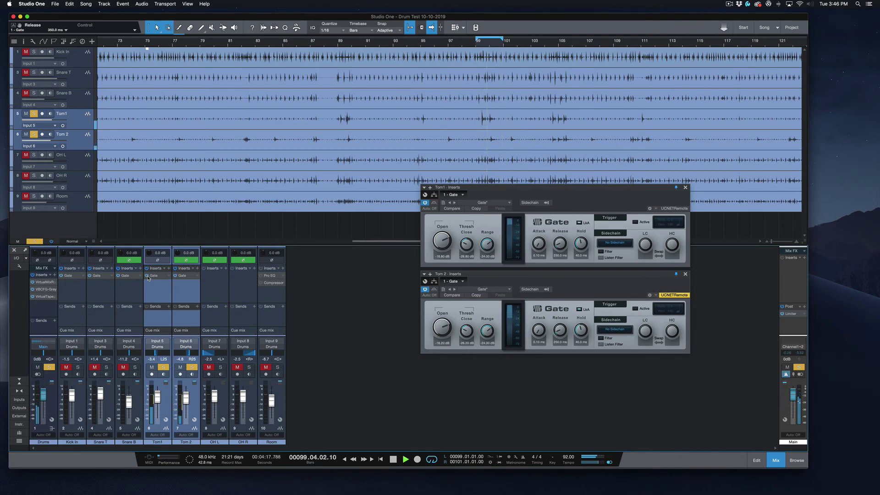
pyautogui.press('space')
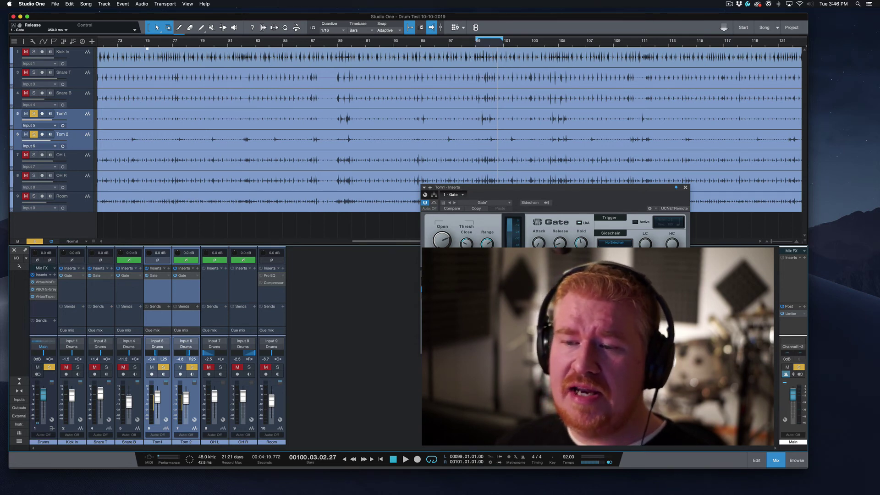
# - Close the tom Gate window, loop from bar 96, clear all solos and mutes, and play
pyautogui.click(685, 187)
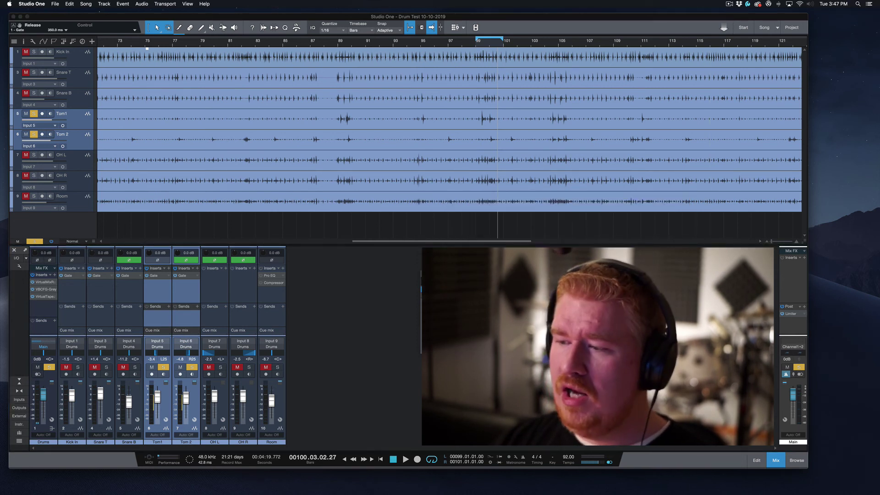
pyautogui.click(173, 291)
pyautogui.click(173, 291)
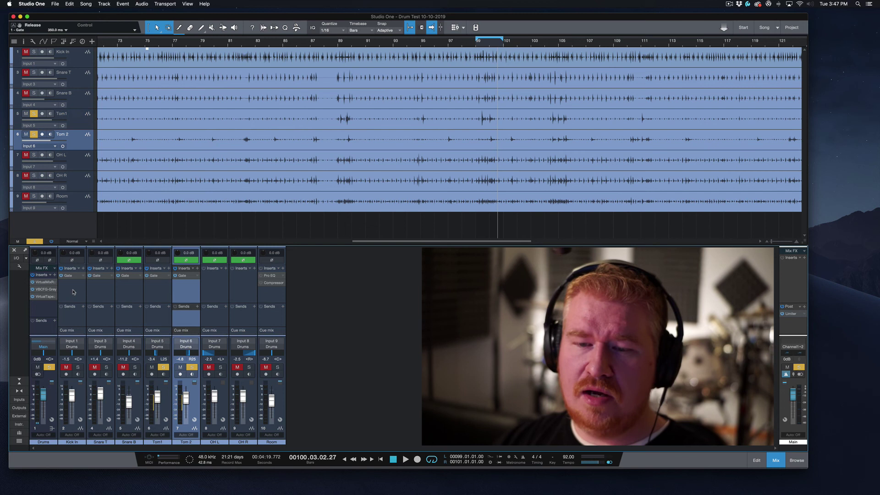
pyautogui.keyDown('shift'); pyautogui.click(63, 277); pyautogui.keyUp('shift')
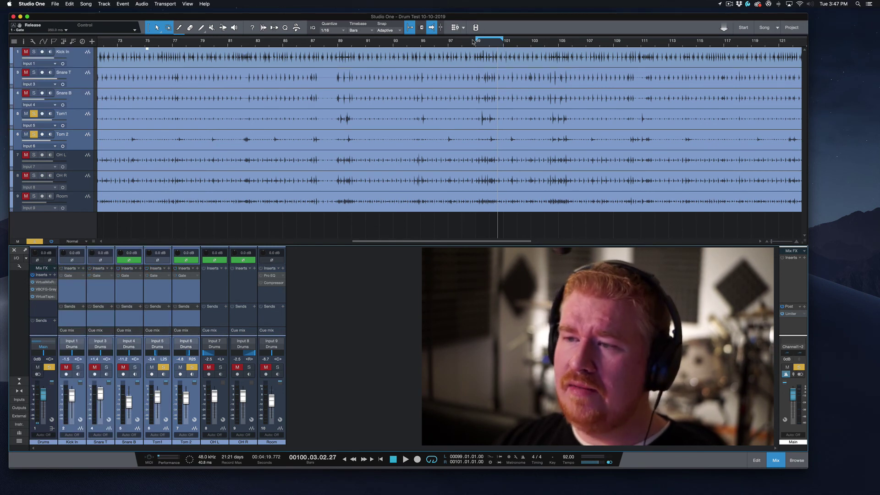
pyautogui.moveTo(476, 42); pyautogui.dragTo(435, 46)
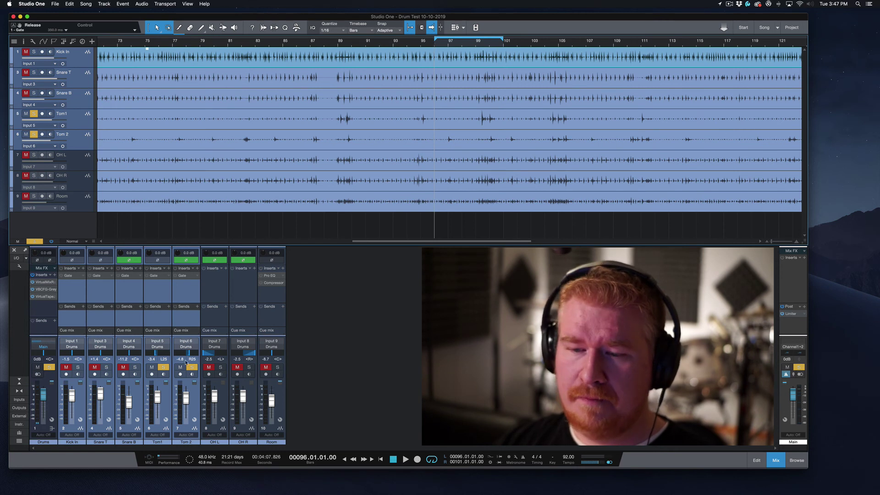
pyautogui.hotkey('shift', 'm')
pyautogui.hotkey('shift', 's')
pyautogui.press('space')
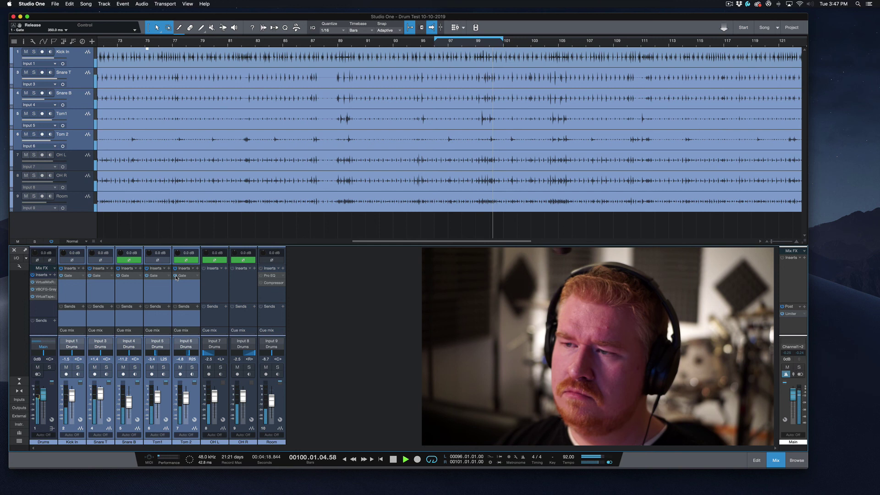
# - Stop playback of the full gated drum mix around bar 100
pyautogui.press('space')
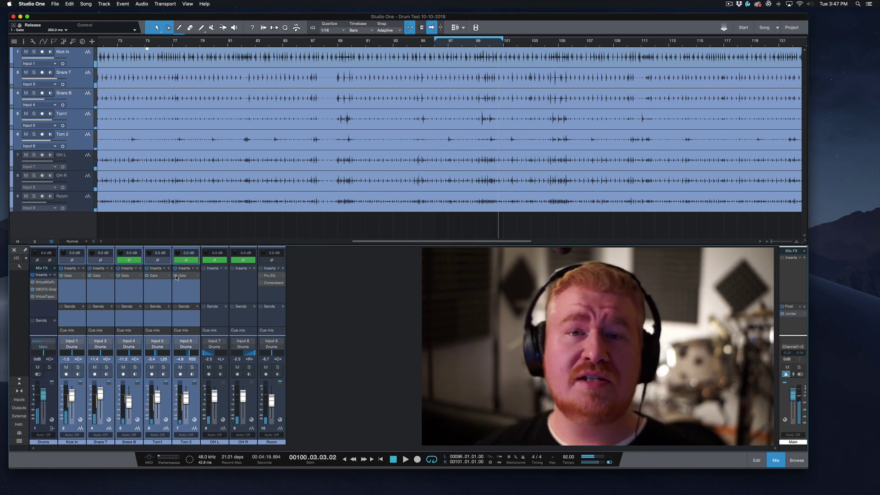